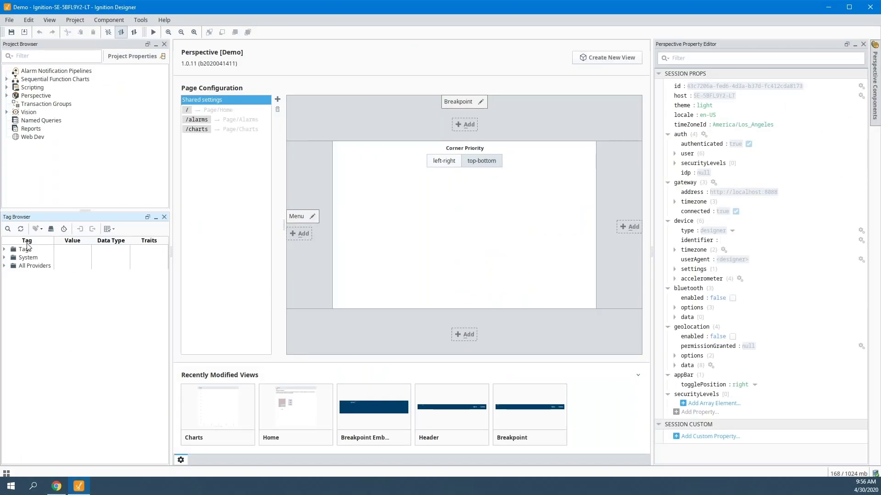
- Expand the Tags, SLC, Simulator, Plant and Refrigeration folders and select accumulatorLevel through dischargePressure
left_click(5, 250)
left_click(11, 282)
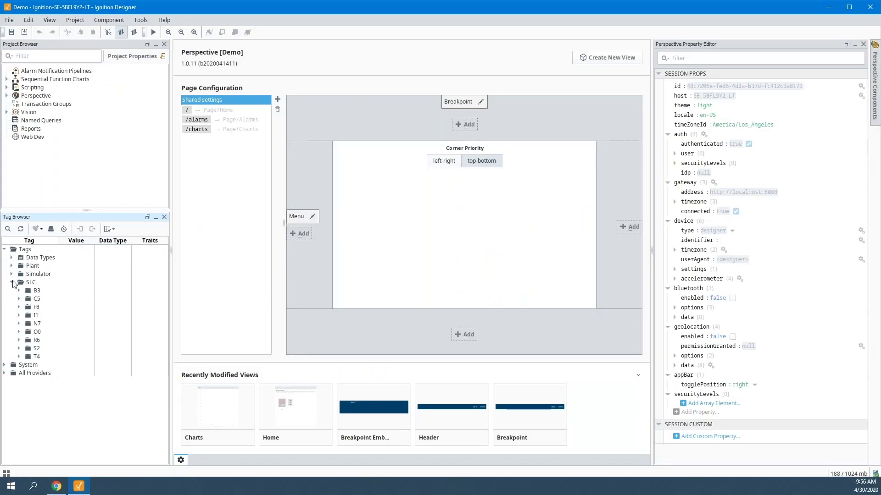
left_click(12, 274)
left_click(11, 266)
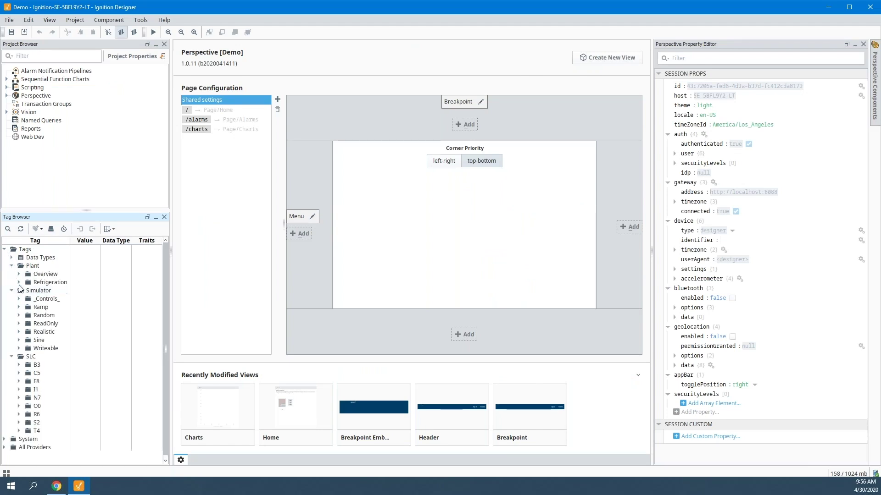
left_click(19, 282)
left_click(60, 324)
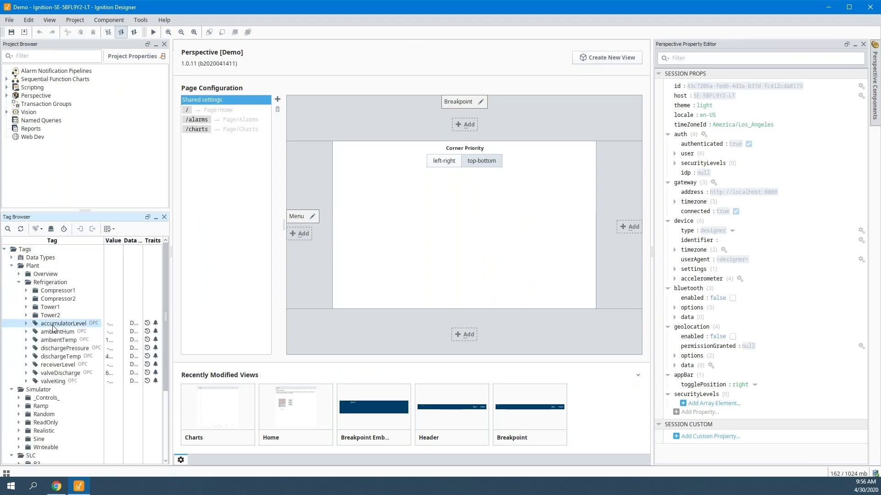
left_click(56, 349, "shift")
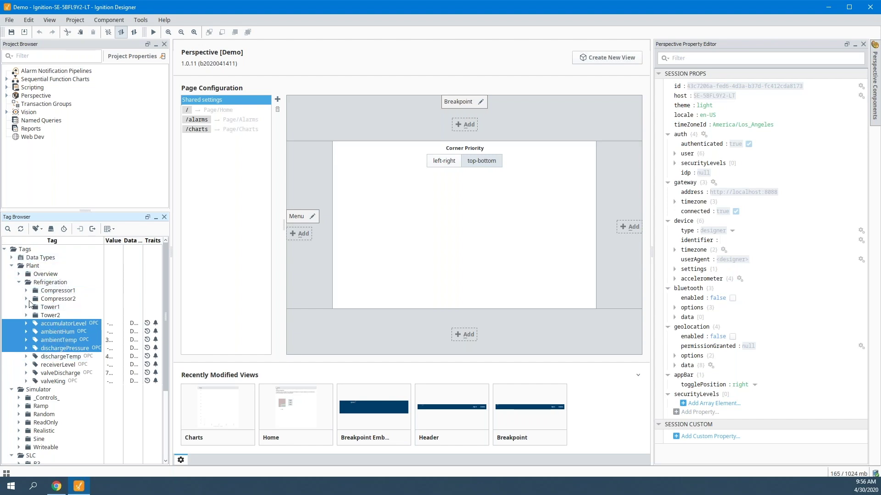
- Collapse the Refrigeration, Plant, Simulator and SLC folders back to the top level
left_click(19, 282)
left_click(11, 266)
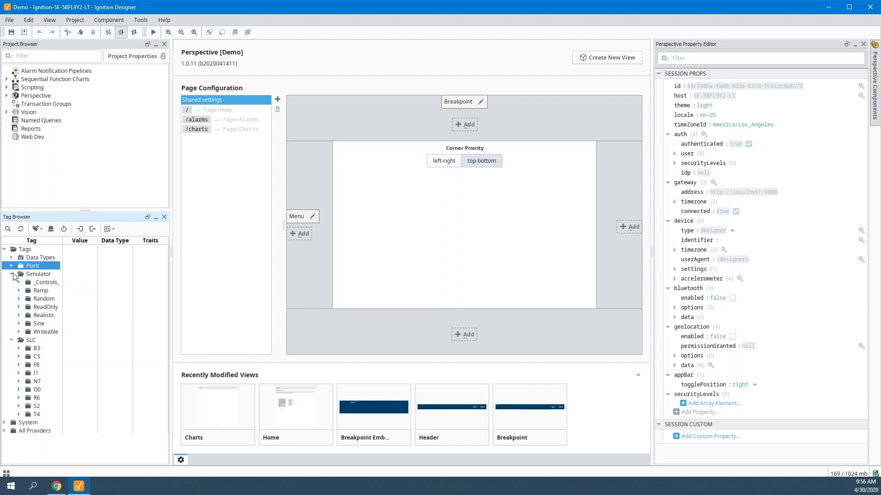
left_click(12, 274)
left_click(12, 282)
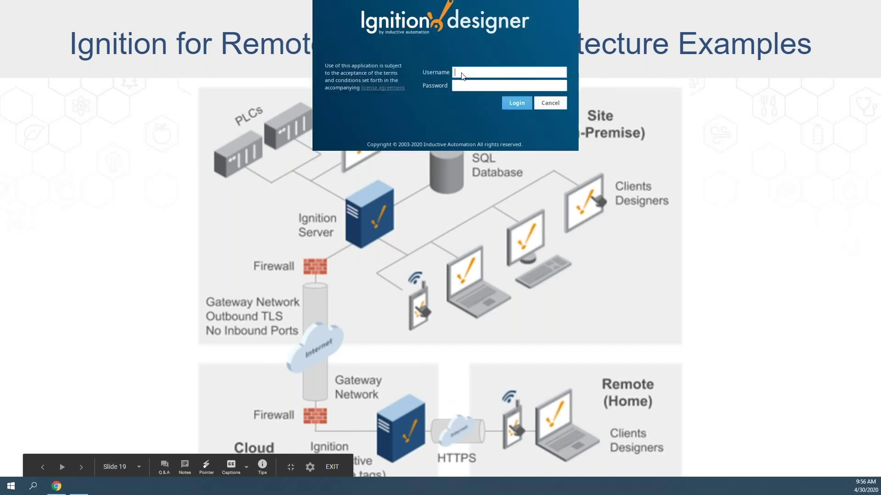
- Log in to the Designer with the username and password, re-entering the password after the failed attempt
left_click(487, 202)
type("admin")
key("Tab")
type("password")
key("Return")
type("password123")
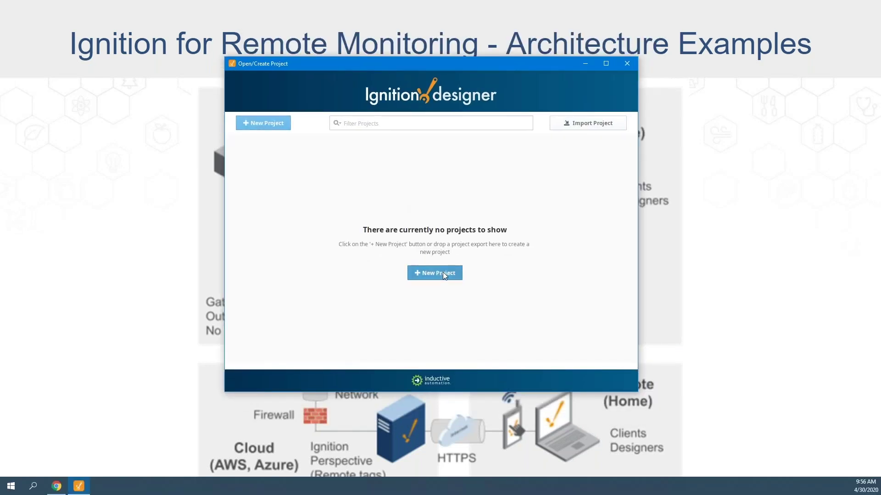
- Start a new project named Demo and open its Project Template list
left_click(442, 273)
type("De")
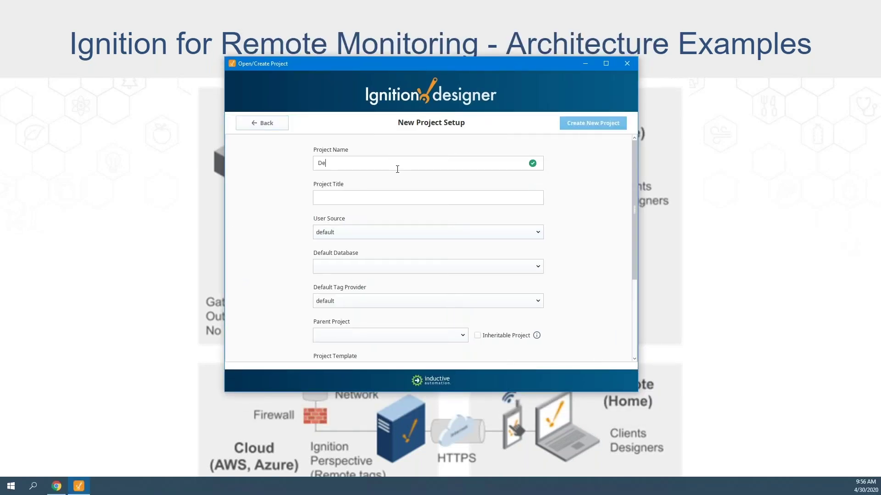
type("mo")
scroll(539, 321, "down", 3)
left_click(531, 282)
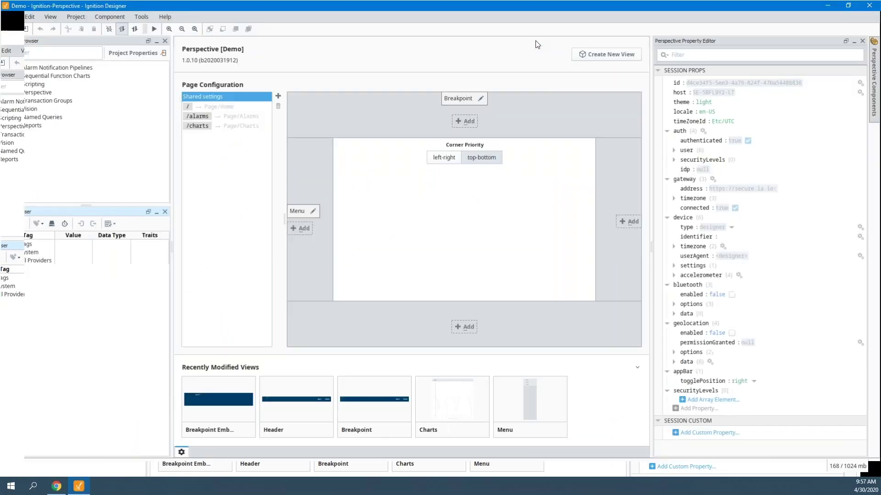
- Open the Home view from Perspective > Views > Page and inspect its Description and CoordinateContainer
left_click(6, 96)
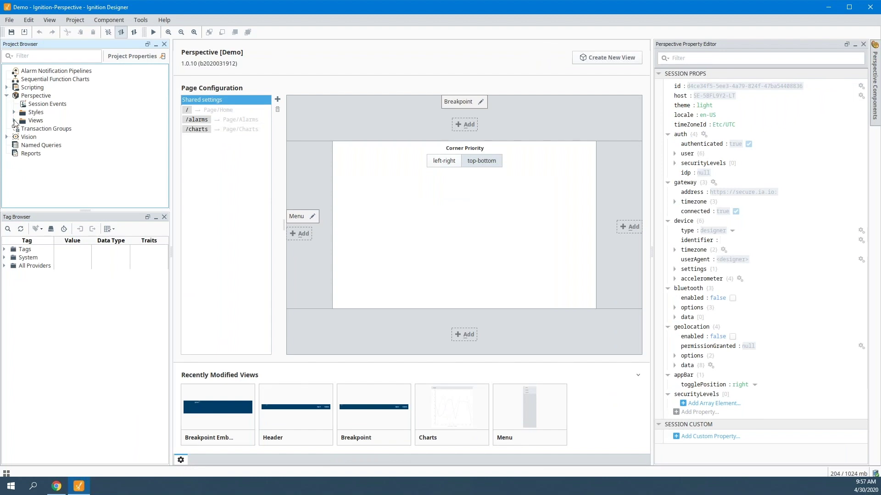
left_click(14, 121)
left_click(40, 154)
left_click(21, 154)
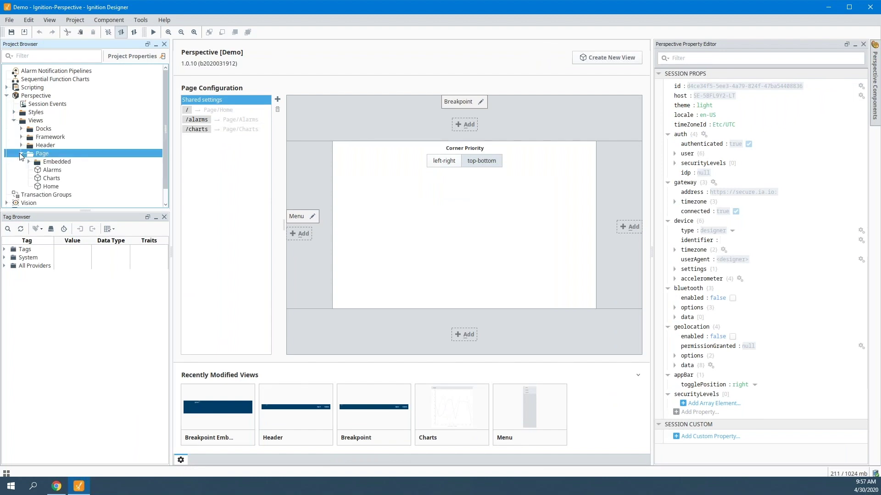
double_click(51, 187)
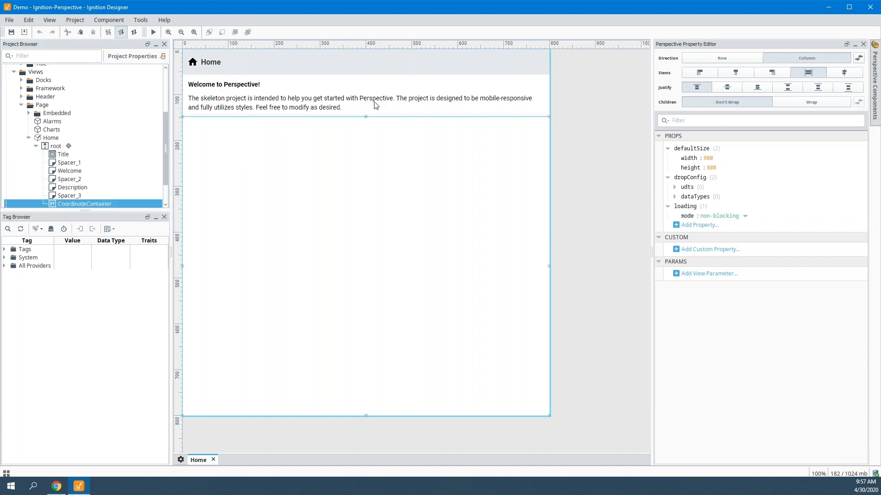
left_click(376, 105)
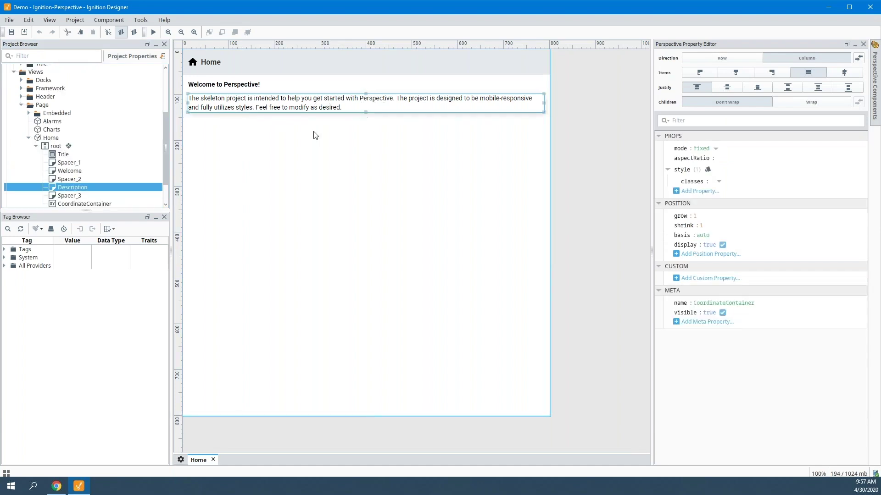
left_click(262, 190)
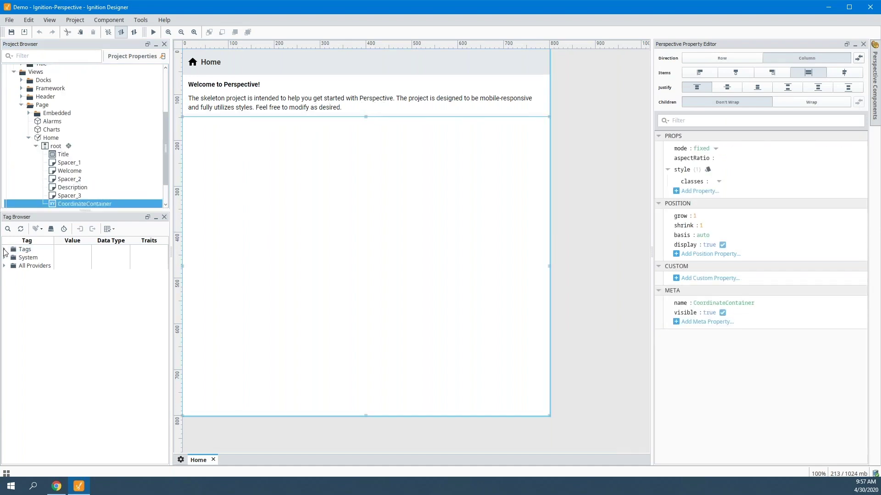
- Check the tag providers, including MQTT Engine and Site, then save the project
left_click(4, 249)
left_click(5, 275)
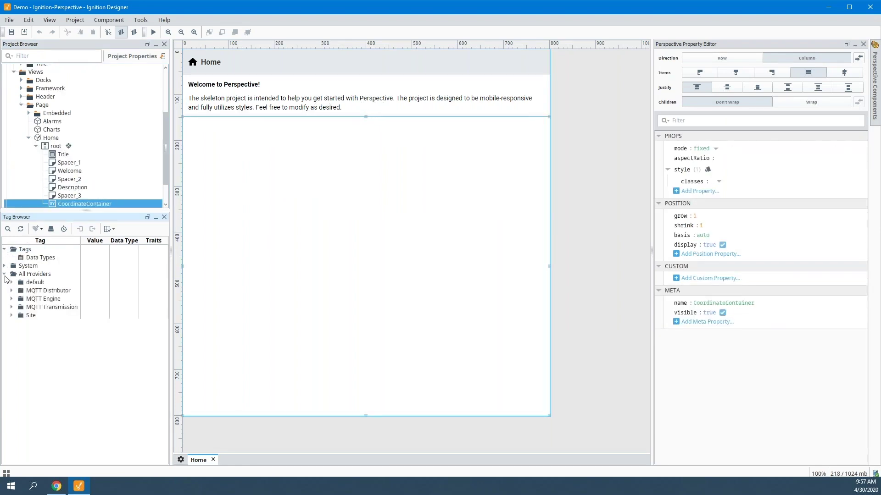
left_click(5, 275)
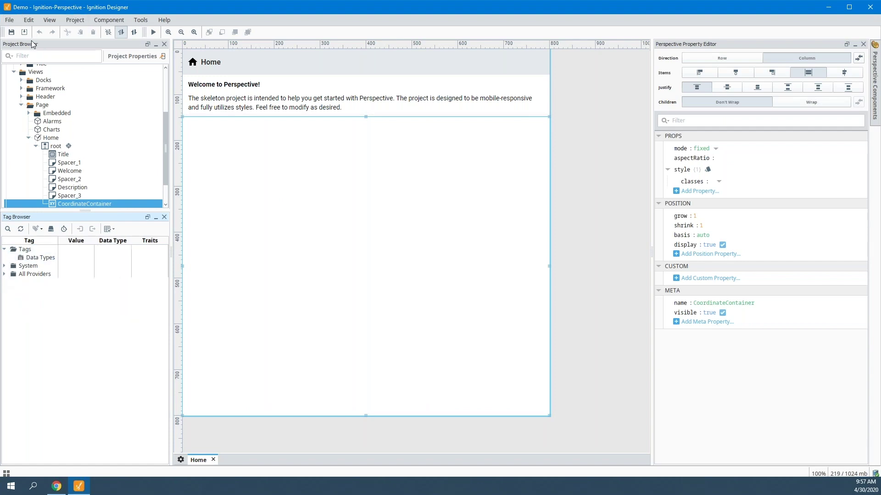
left_click(12, 32)
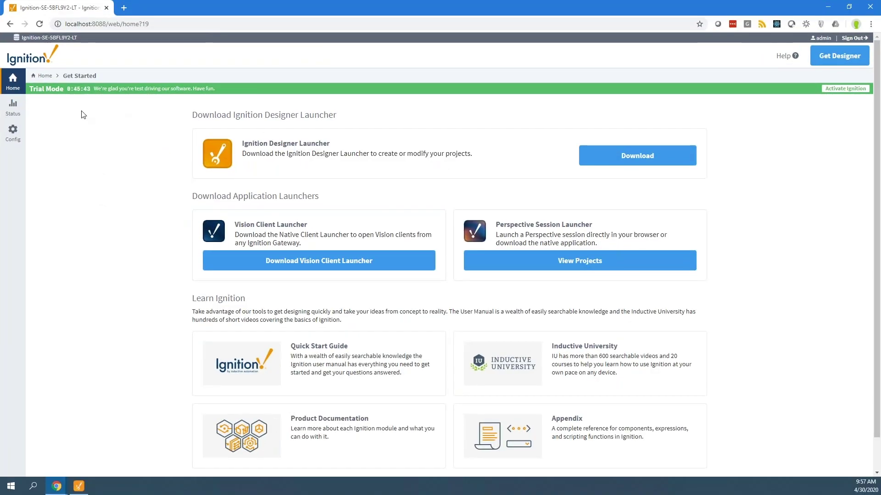
- Under Config > Gateway Network > Outgoing Connections, add a connection to host secure.ia.io, port 8060
left_click(12, 132)
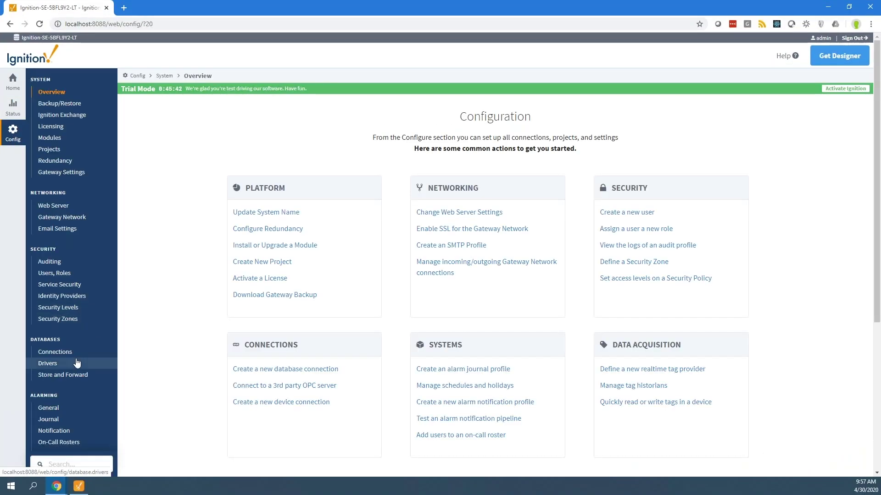
scroll(76, 363, "down", 5)
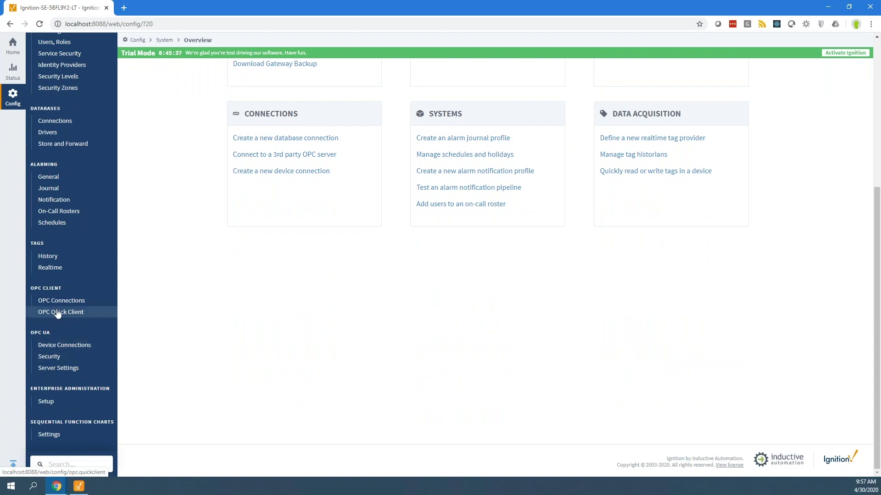
scroll(57, 313, "up", 3)
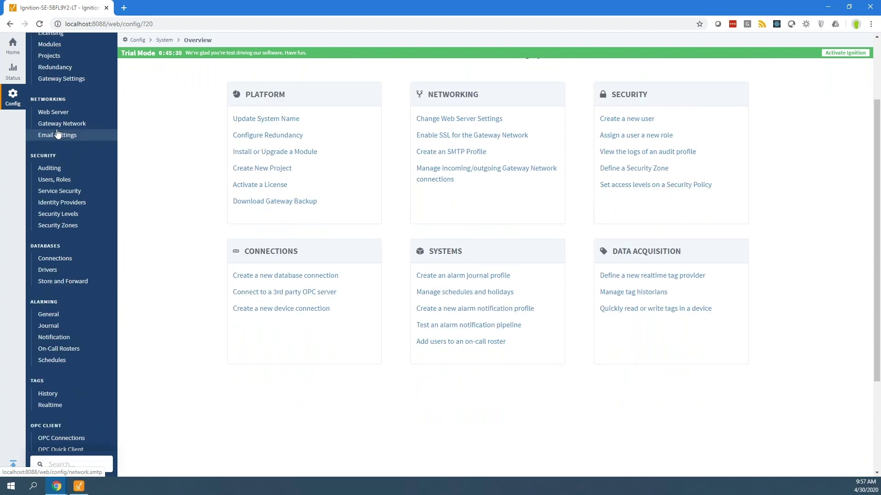
left_click(58, 124)
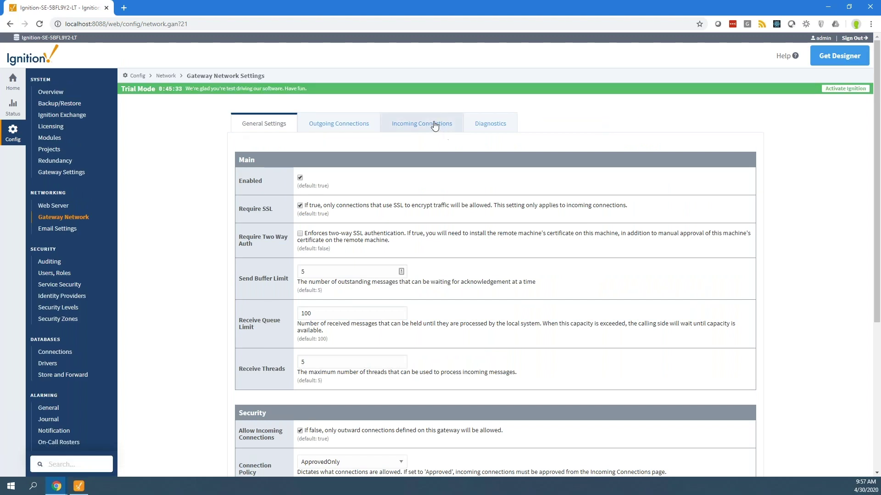
left_click(343, 128)
left_click(295, 186)
left_click(313, 149)
left_click(316, 251)
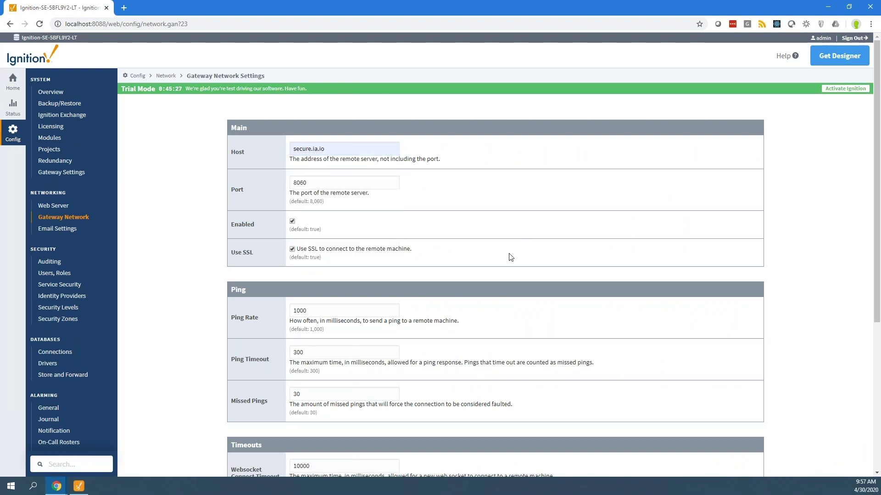
scroll(494, 291, "down", 5)
scroll(495, 417, "up", 1)
left_click(494, 417)
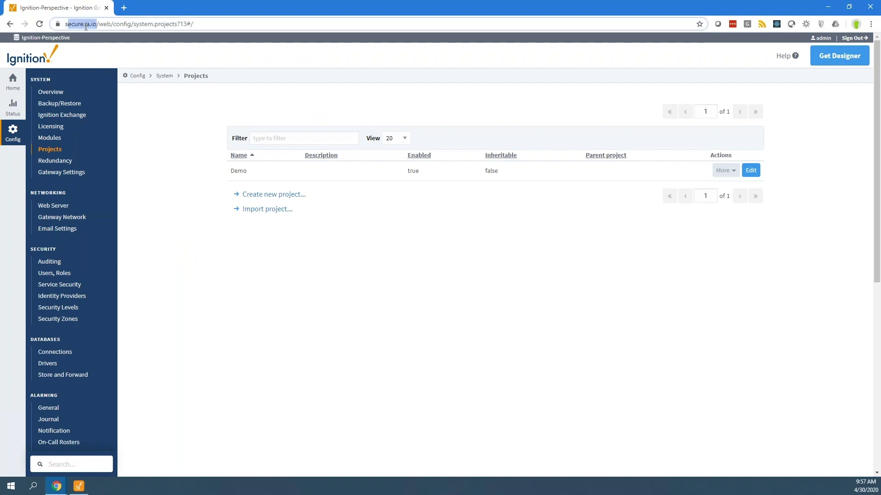
- On the cloud gateway's Gateway Network incoming connections, approve the local gateway's certificate
left_click(123, 25)
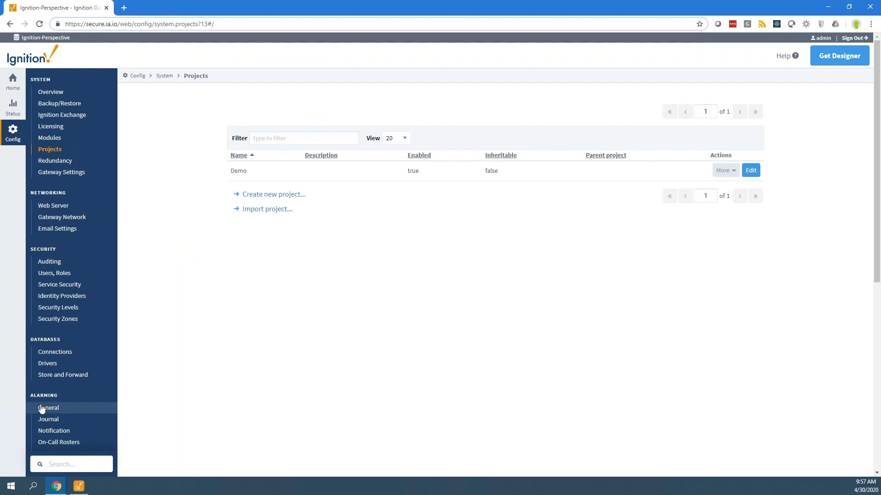
scroll(46, 399, "down", 8)
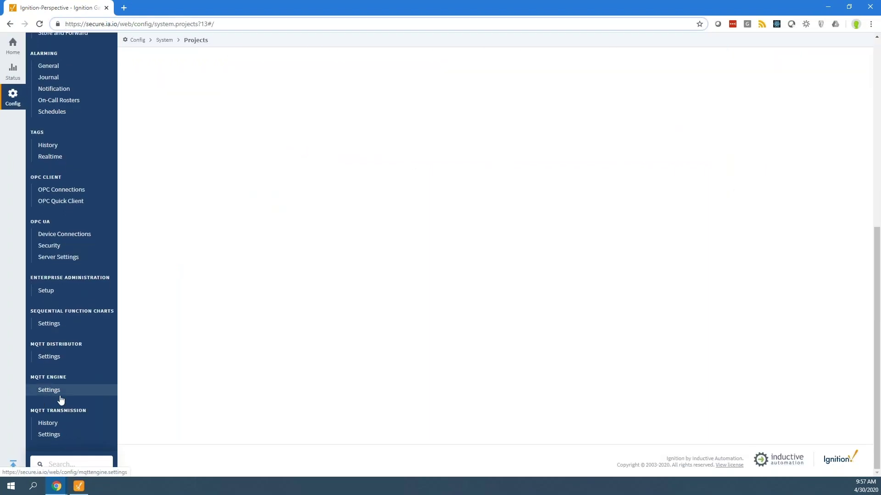
scroll(58, 395, "up", 6)
left_click(70, 151)
left_click(416, 114)
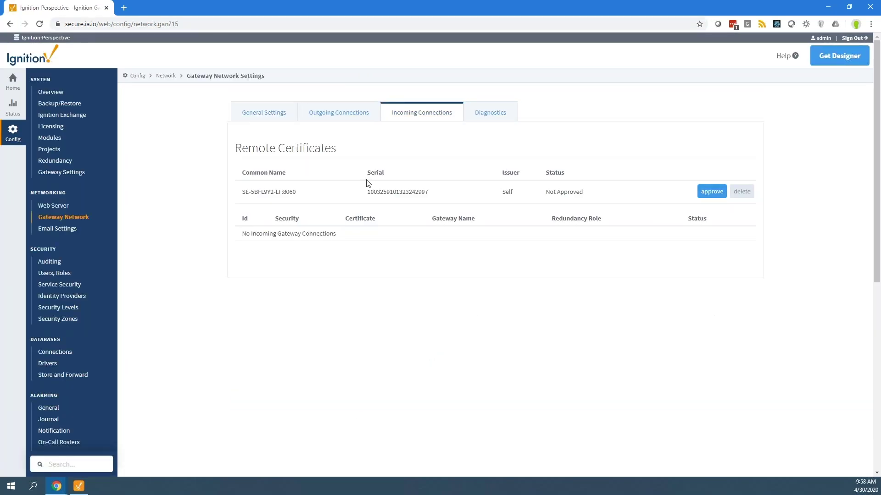
left_click(711, 192)
left_click(505, 179)
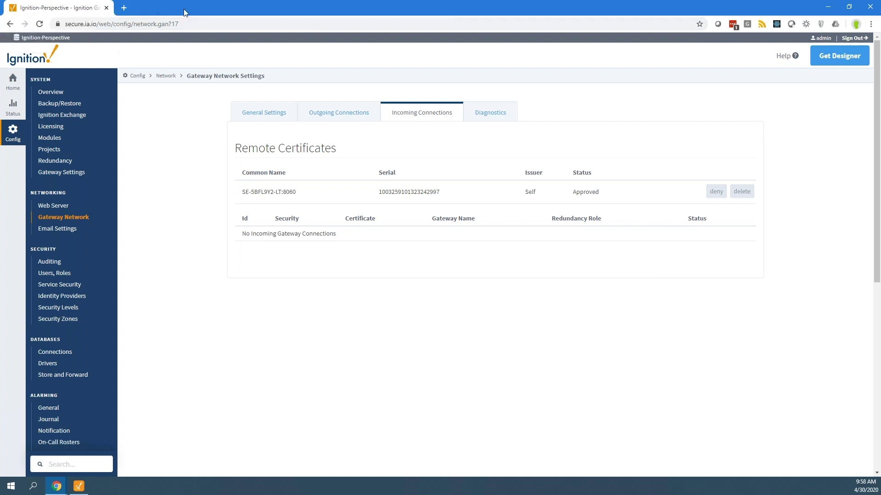
- Highlight the incoming connection's Approved and Running status, then restore the cloud window to full screen
left_click_drag(186, 12, 360, 50)
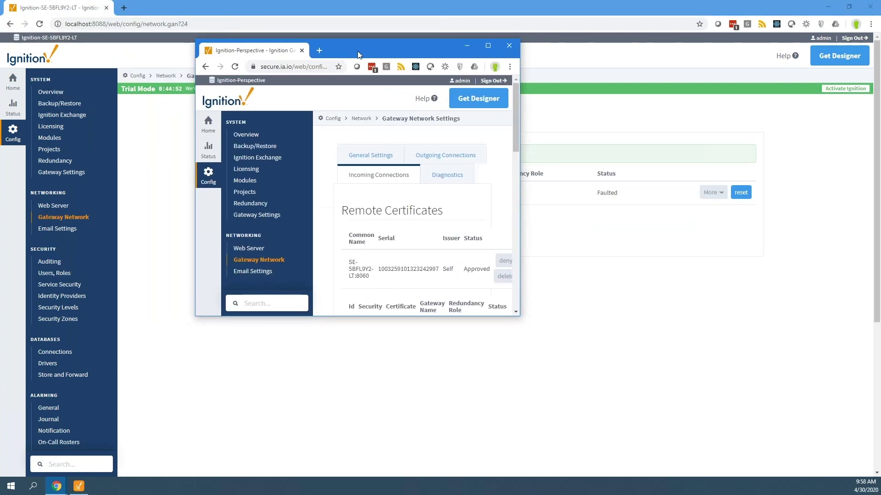
double_click(360, 53)
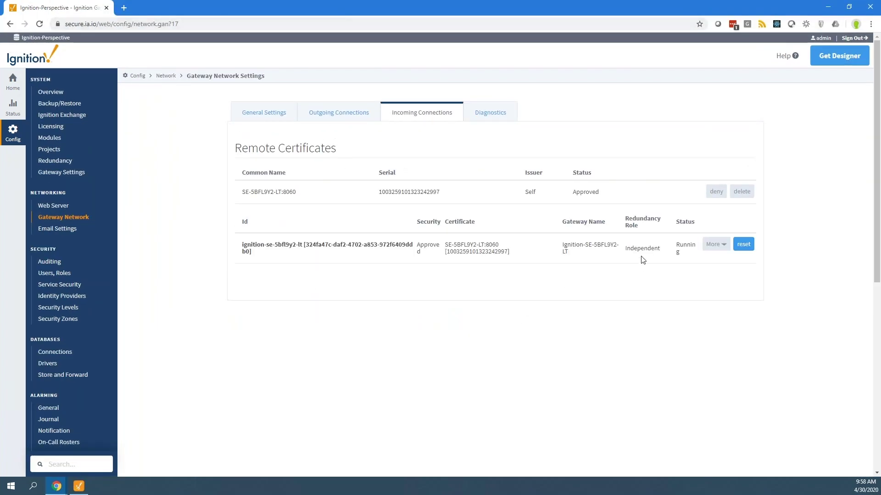
left_click_drag(307, 248, 679, 253)
double_click(687, 247)
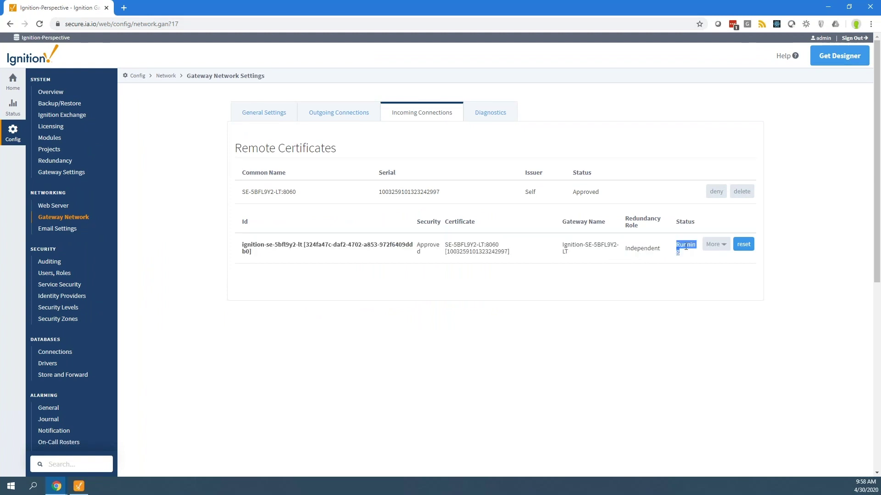
double_click(423, 245)
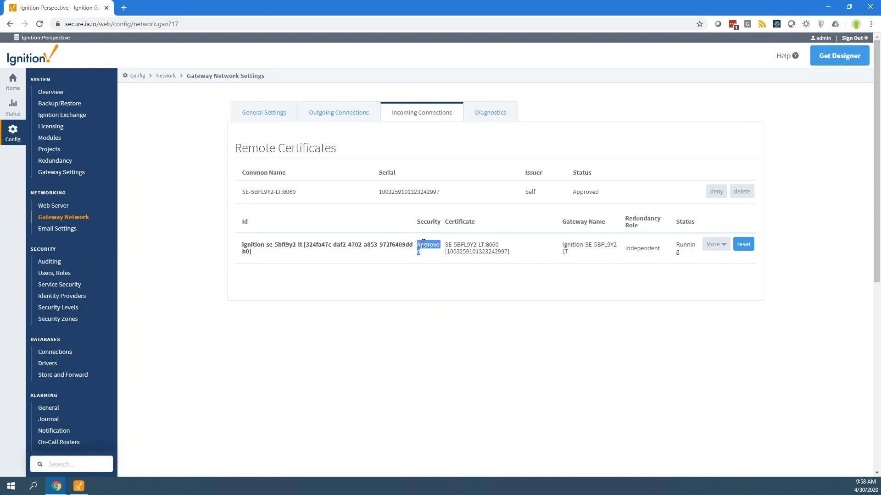
double_click(223, 7)
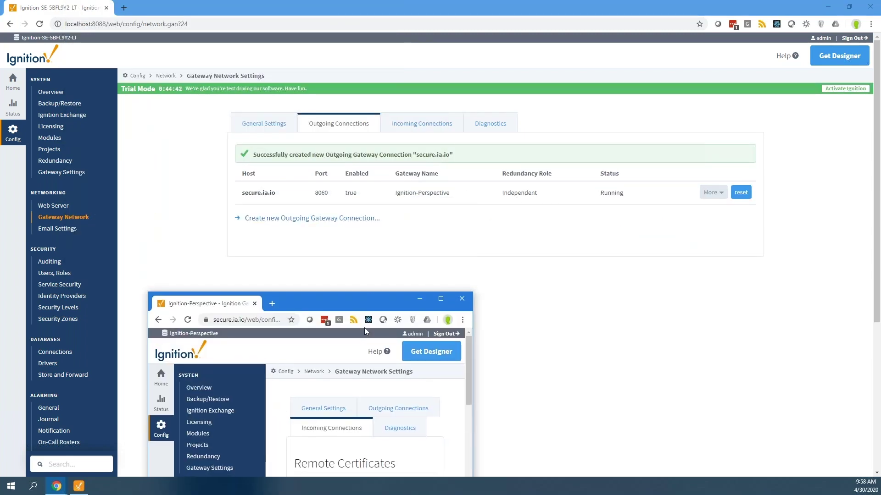
left_click_drag(345, 294, 450, 79)
double_click(450, 78)
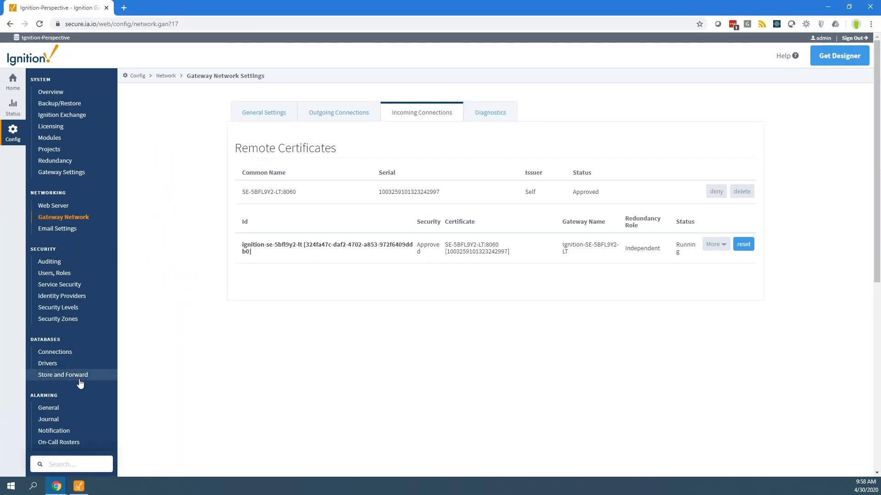
- Begin a Remote realtime tag provider using gateway Ignition-SE-5BFL9Y2-LT's default provider
scroll(79, 378, "down", 3)
scroll(78, 367, "down", 2)
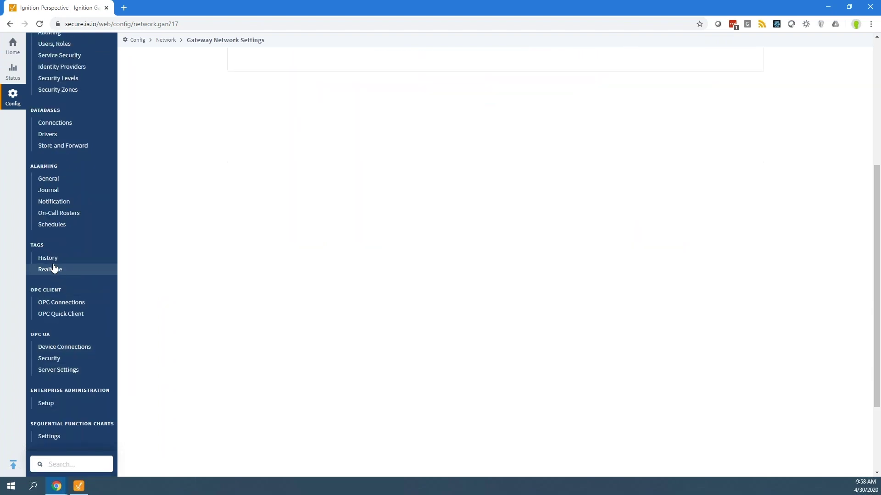
left_click(54, 269)
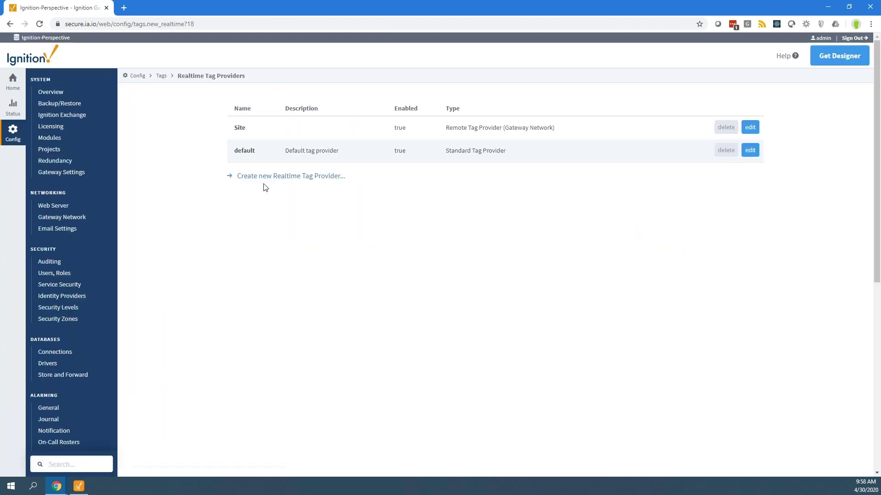
left_click(269, 179)
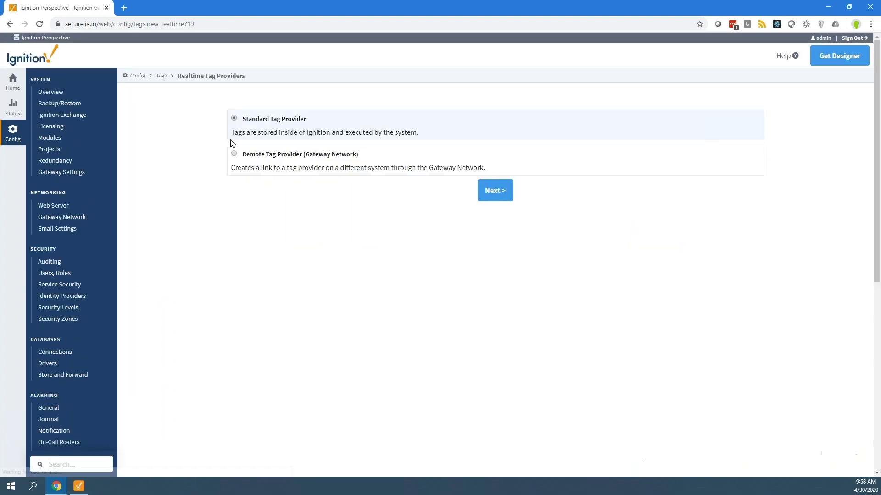
left_click(269, 154)
left_click(490, 190)
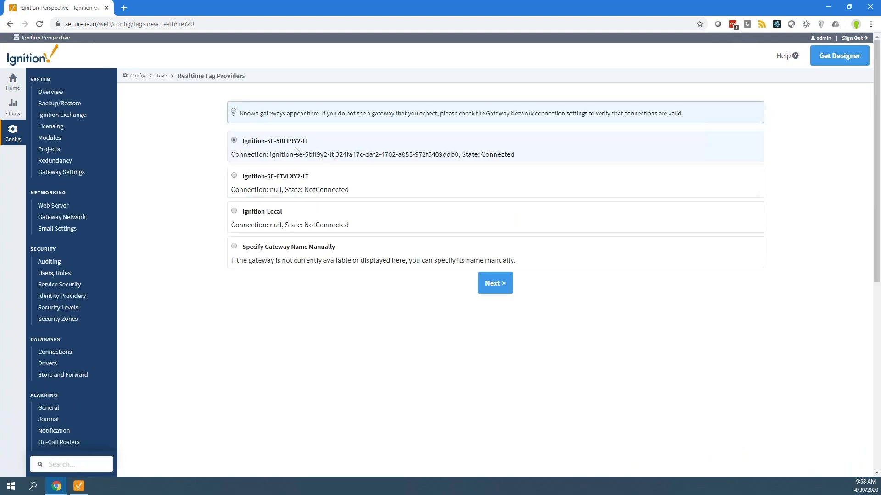
left_click(491, 284)
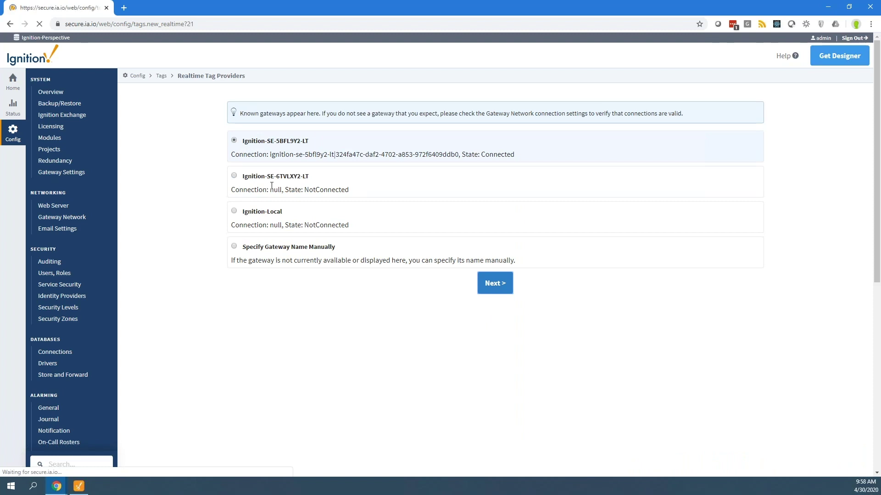
left_click(250, 120)
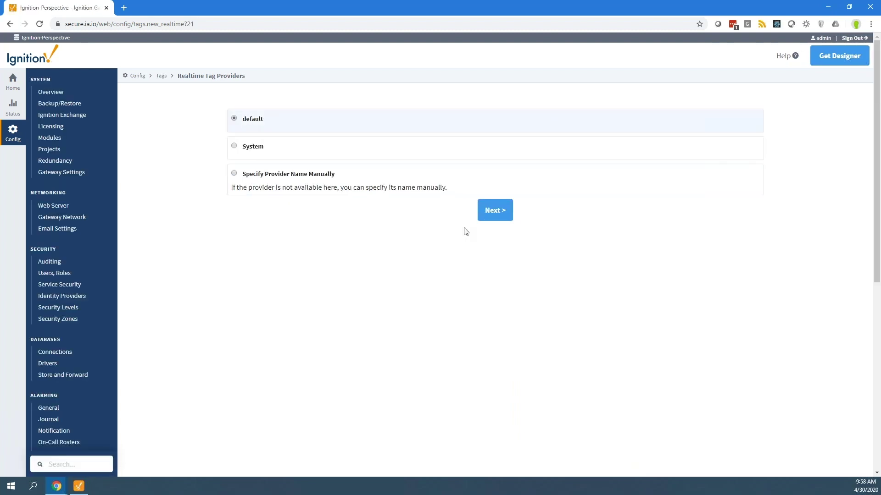
left_click(493, 210)
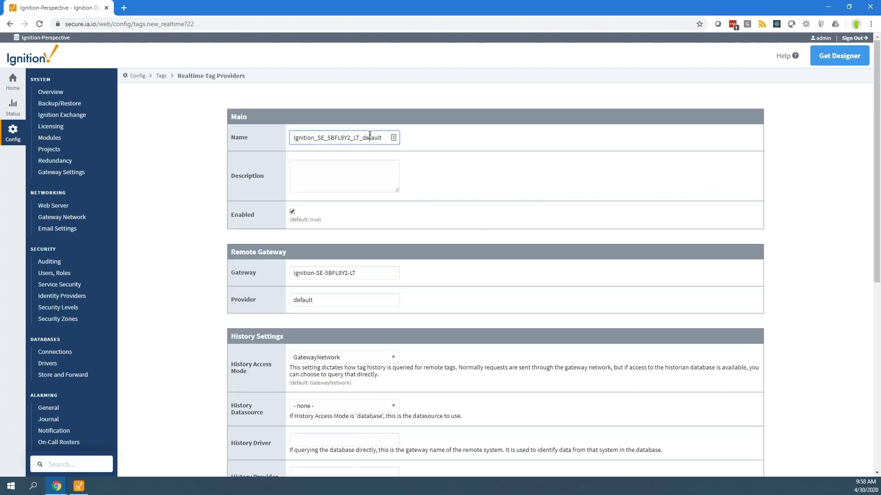
- Name the new provider Site, create it, and highlight its entry in the list
triple_click(370, 135)
type("Site")
scroll(488, 235, "down", 8)
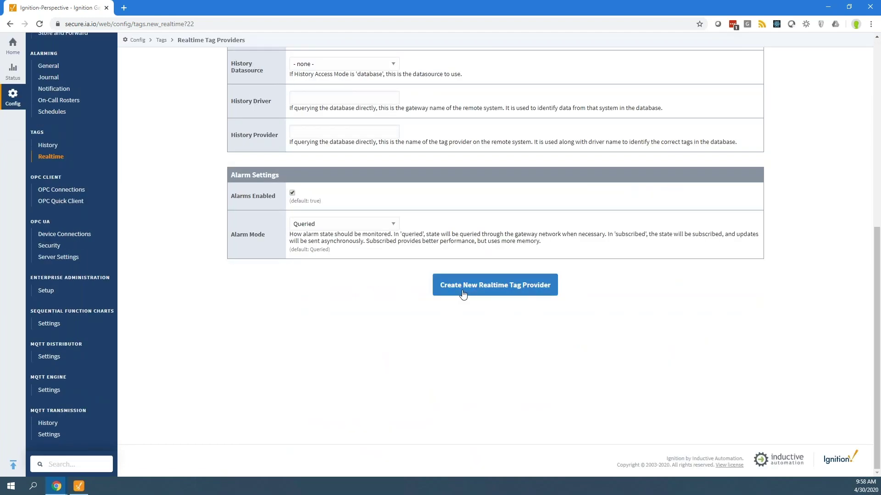
left_click(467, 294)
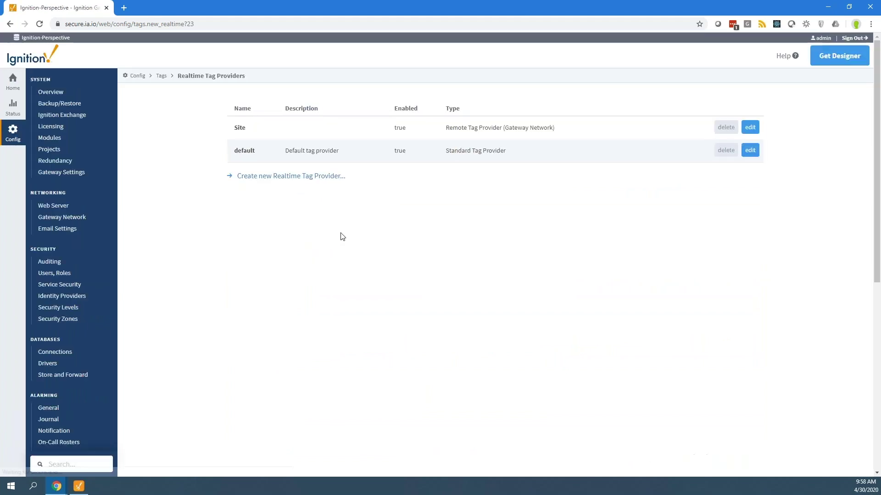
left_click_drag(244, 129, 570, 133)
- Expand All Providers > Site > Plant > Refrigeration and widen the panel to show tag values
left_click(572, 134)
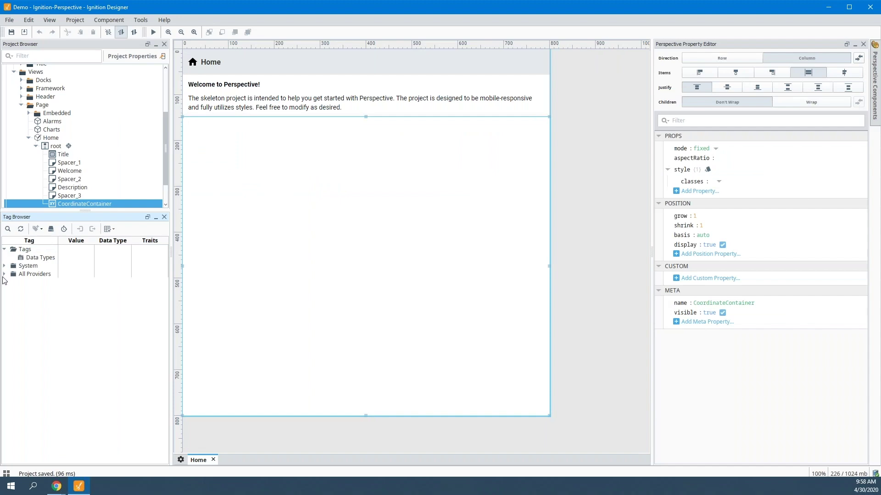
left_click(4, 275)
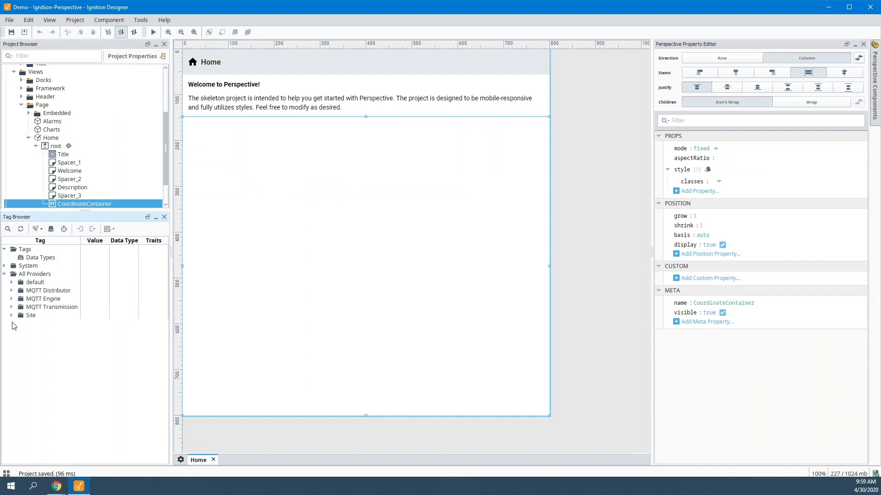
left_click(12, 316)
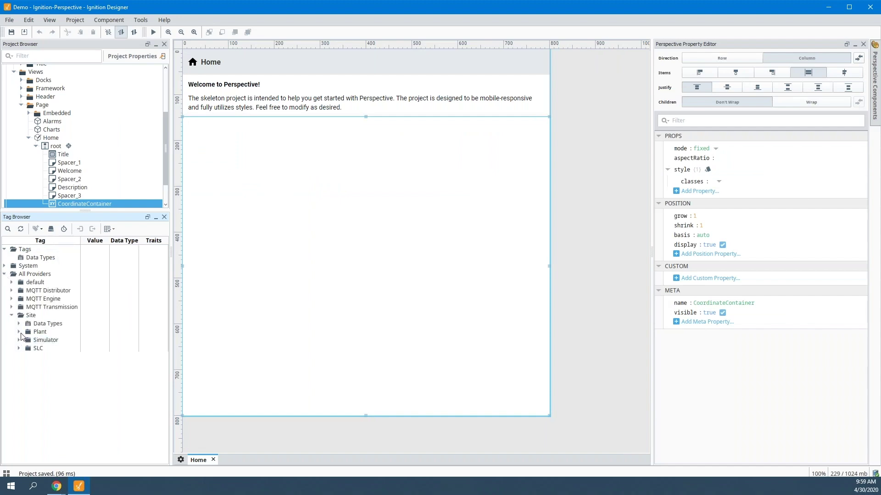
left_click(18, 332)
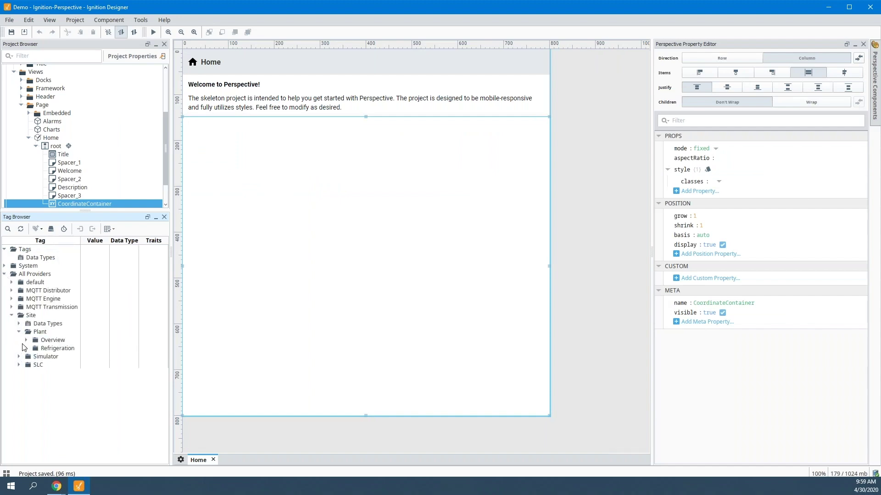
left_click(26, 348)
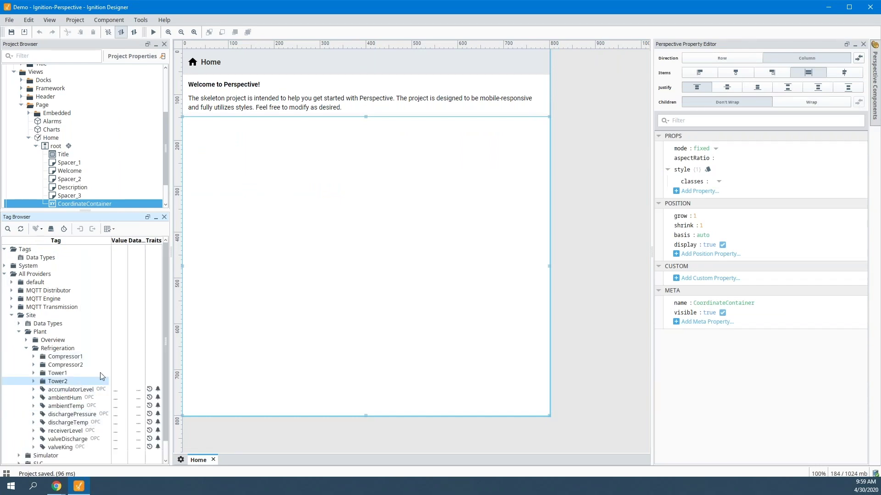
left_click_drag(171, 248, 225, 248)
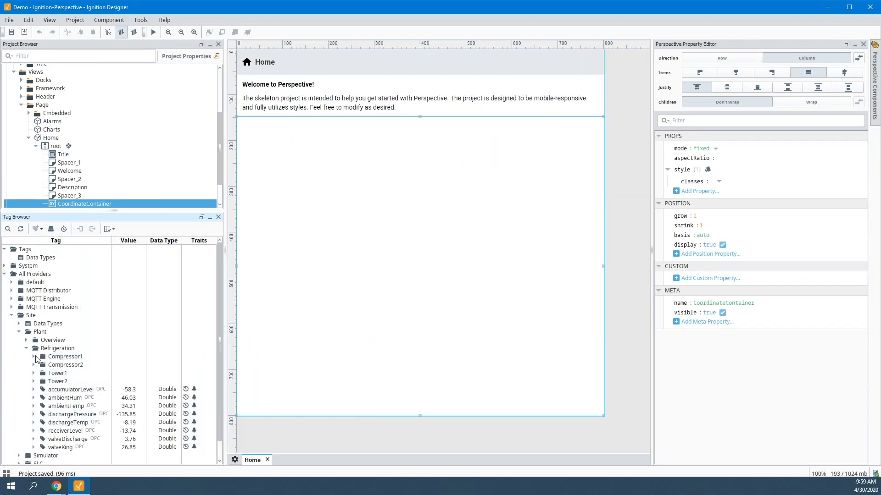
- Pick the accumulatorLevel tag and begin dragging it toward the Home view
left_click(33, 357)
left_click(33, 357)
left_click(62, 391)
left_click_drag(68, 392, 76, 401)
- Drop accumulatorLevel onto the Home view's coordinate container as an LED display
left_click(285, 149)
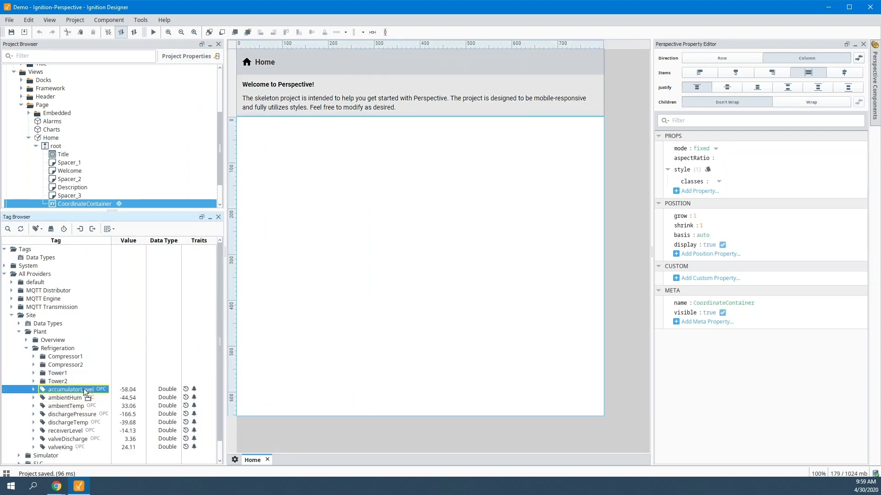
left_click_drag(308, 170, 268, 158)
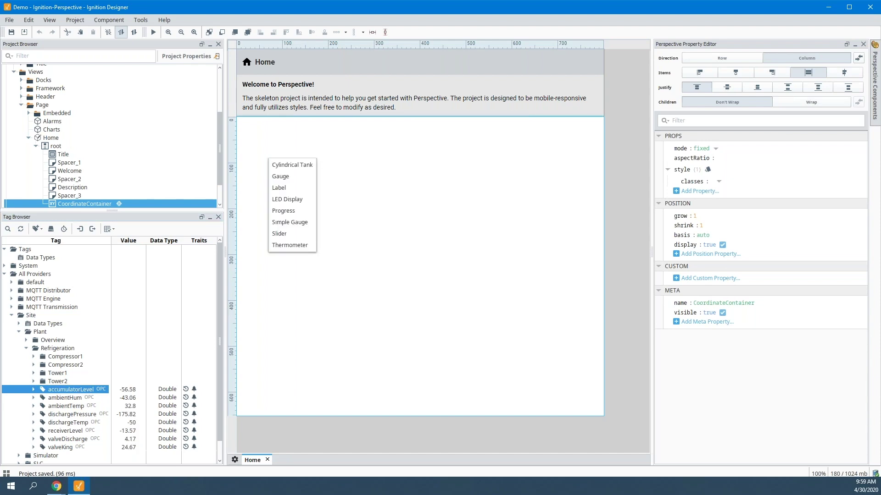
left_click(285, 198)
- Add SLC > F8 > F8:0 below the LED as a cylindrical tank, then select ambientHum
scroll(55, 436, "down", 2)
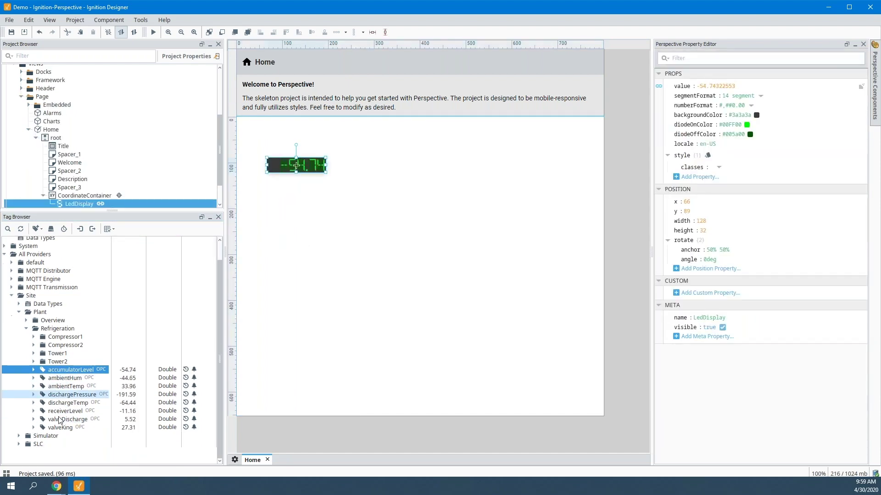
left_click(20, 444)
scroll(26, 423, "down", 2)
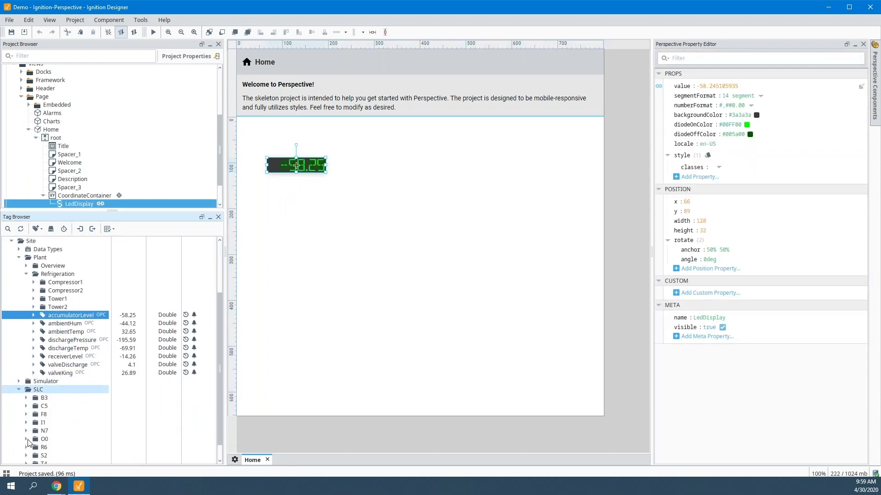
left_click(28, 414)
scroll(54, 412, "down", 2)
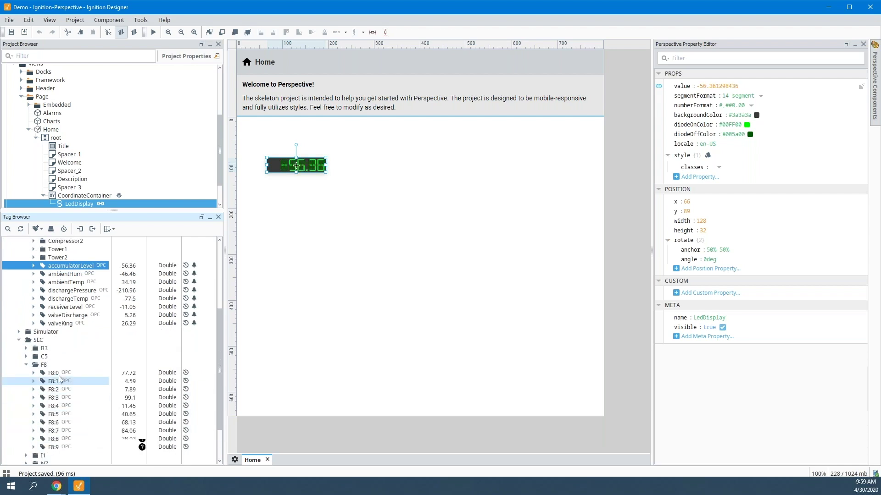
left_click(52, 374)
left_click_drag(53, 375, 273, 210)
left_click(289, 216)
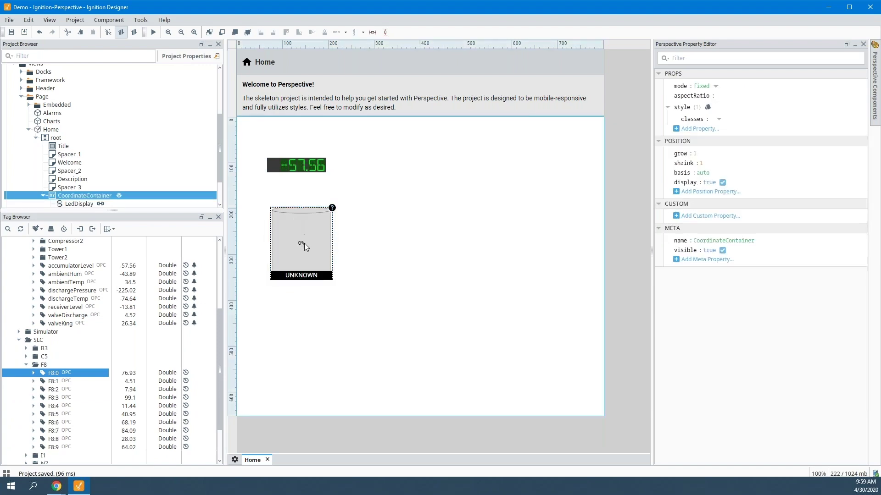
left_click(308, 304)
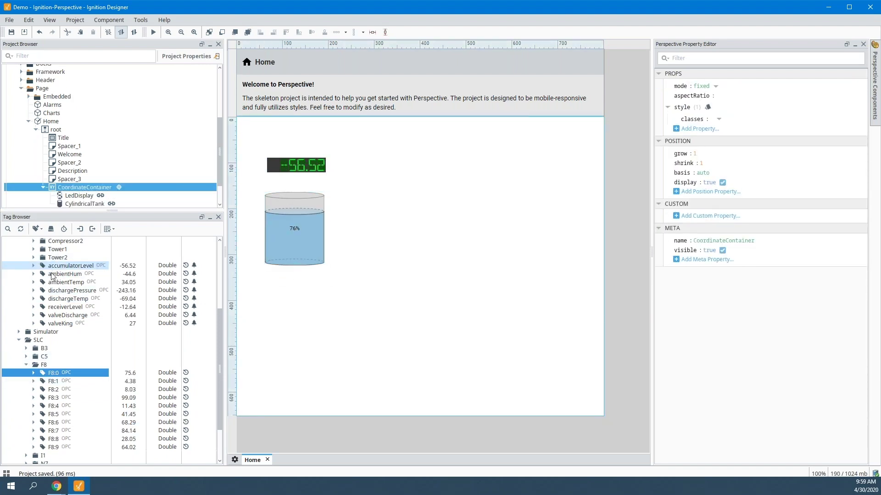
left_click(64, 274)
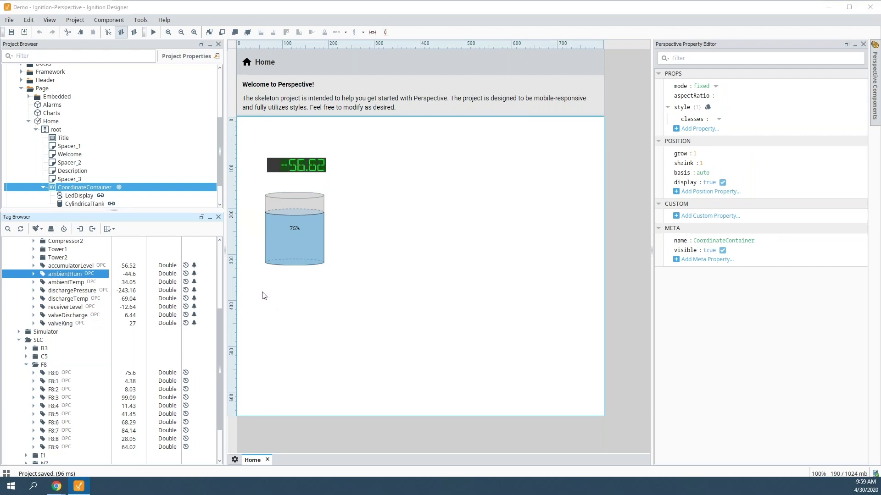